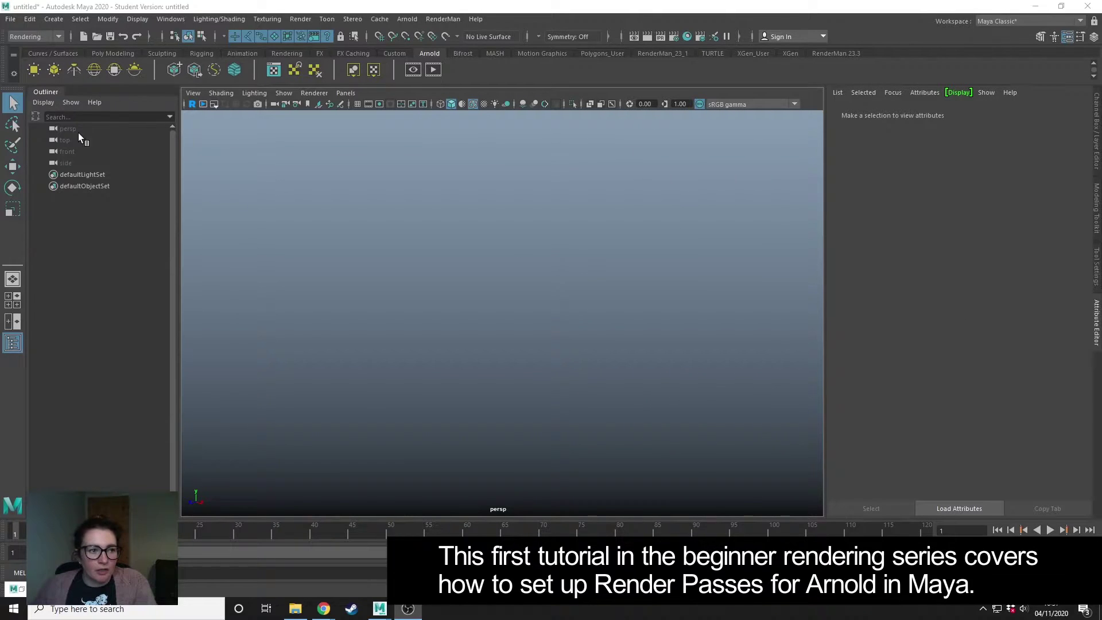
Set the Maya project to the arnold_edgewear_tutorial folder.
left_click(10, 21)
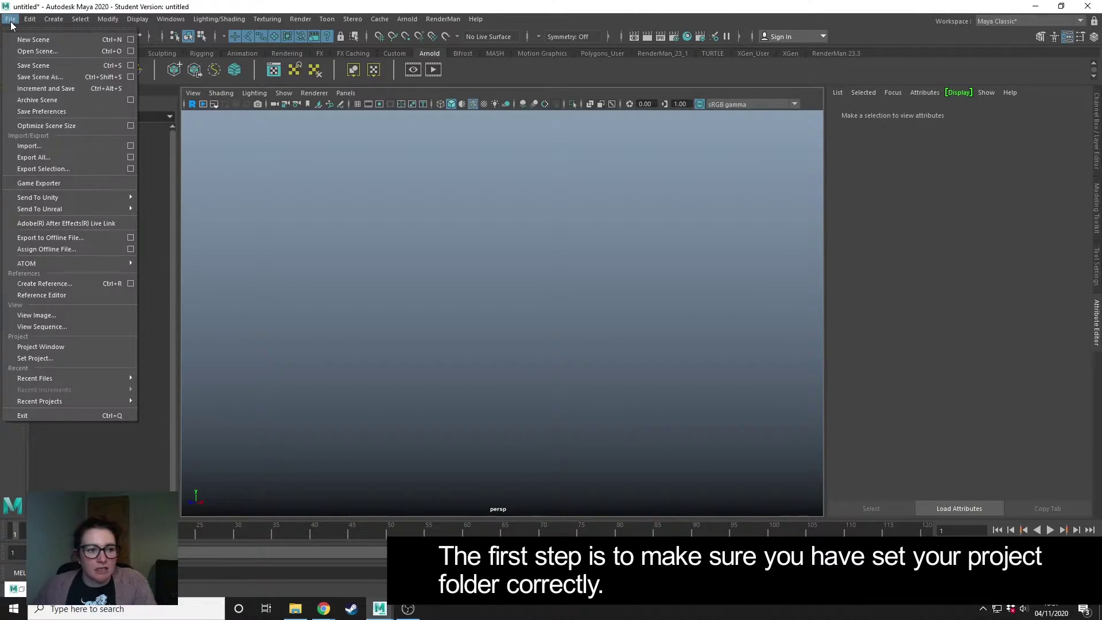
left_click(55, 359)
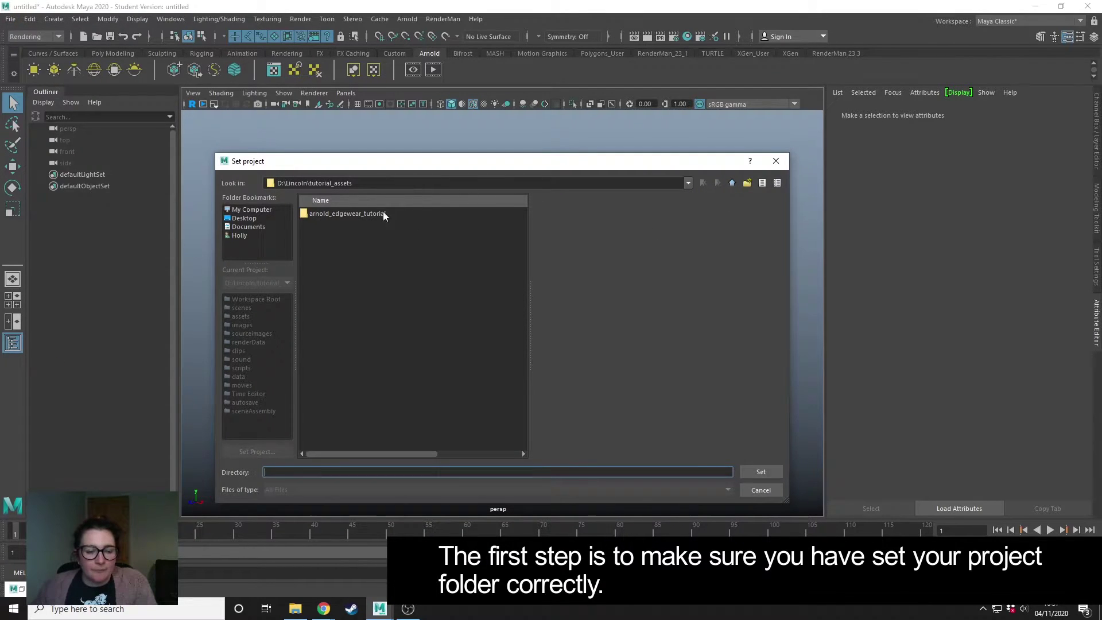
double_click(366, 214)
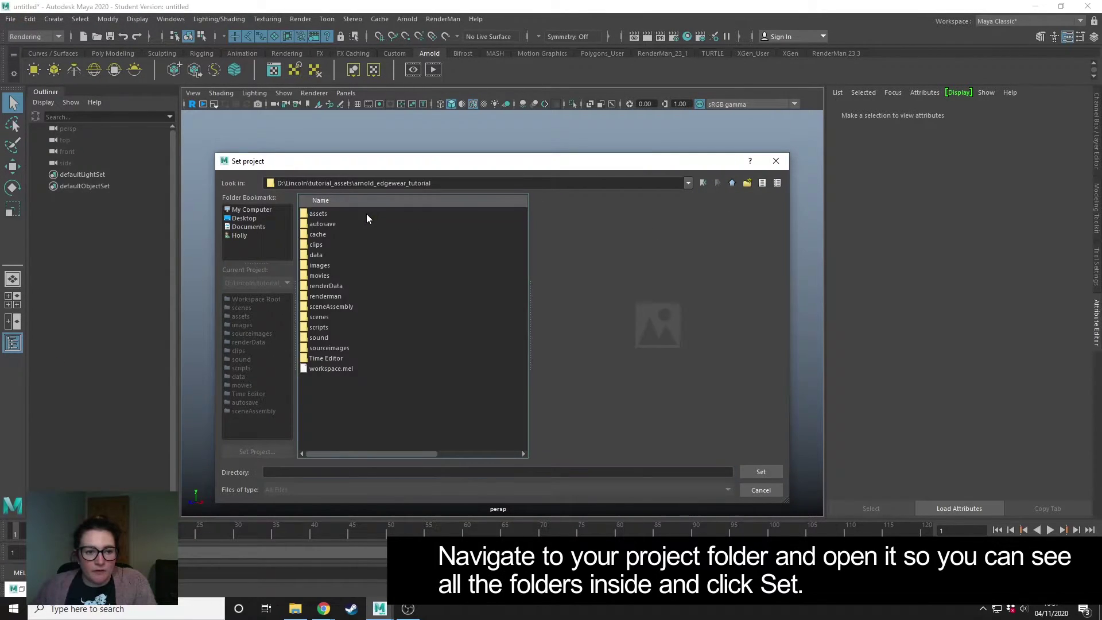
left_click(761, 473)
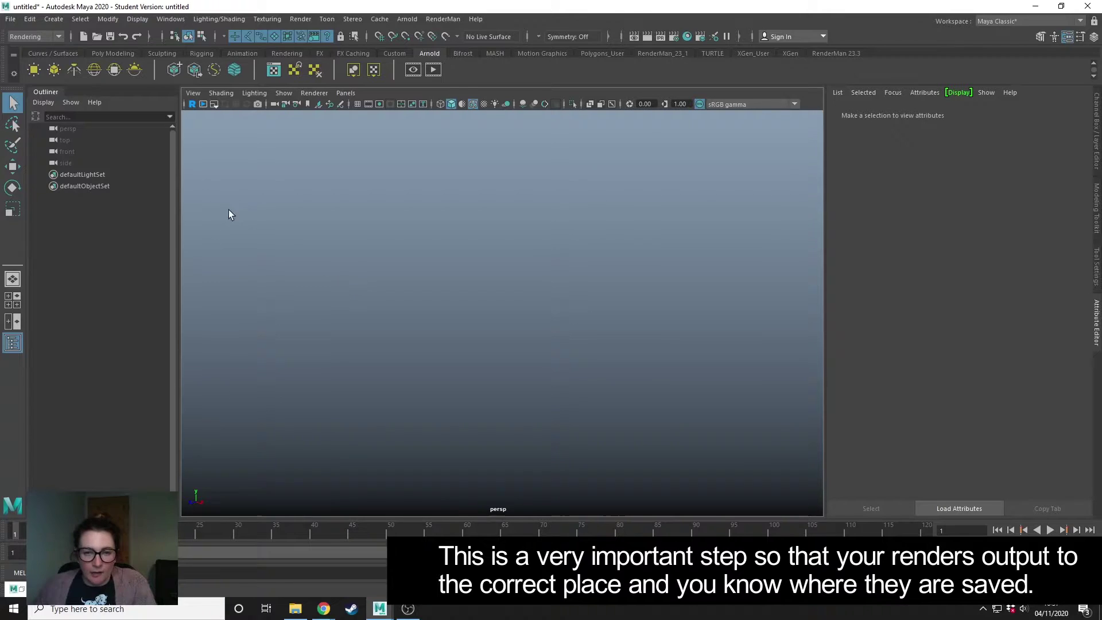
Open arnold_renderpasses_v002.mb without saving the untitled scene, dismissing the student notice.
left_click(11, 19)
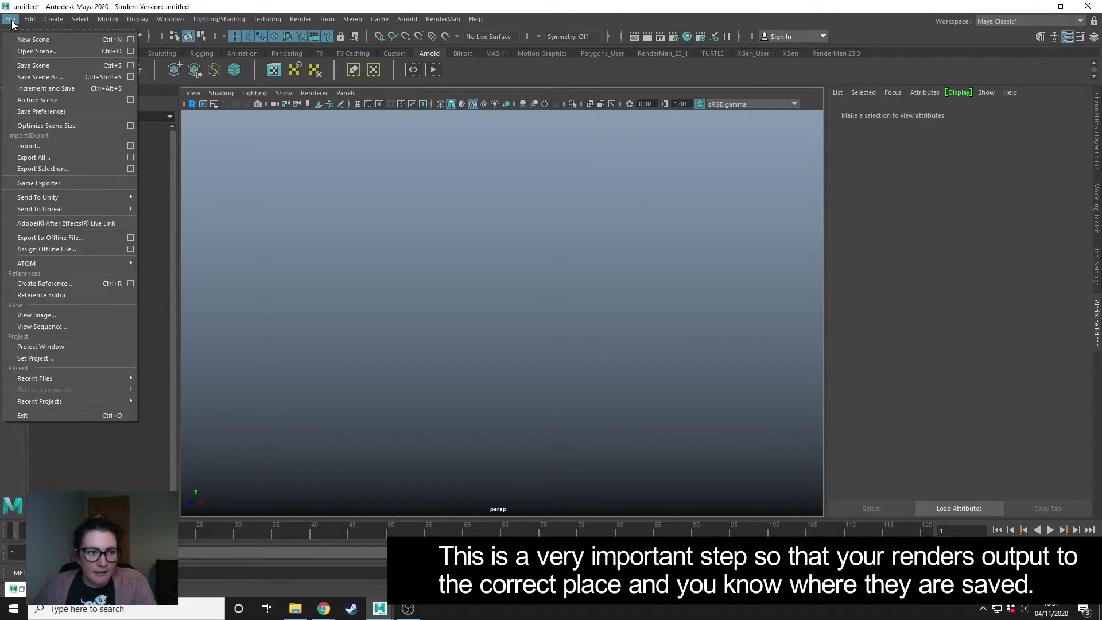
left_click(36, 52)
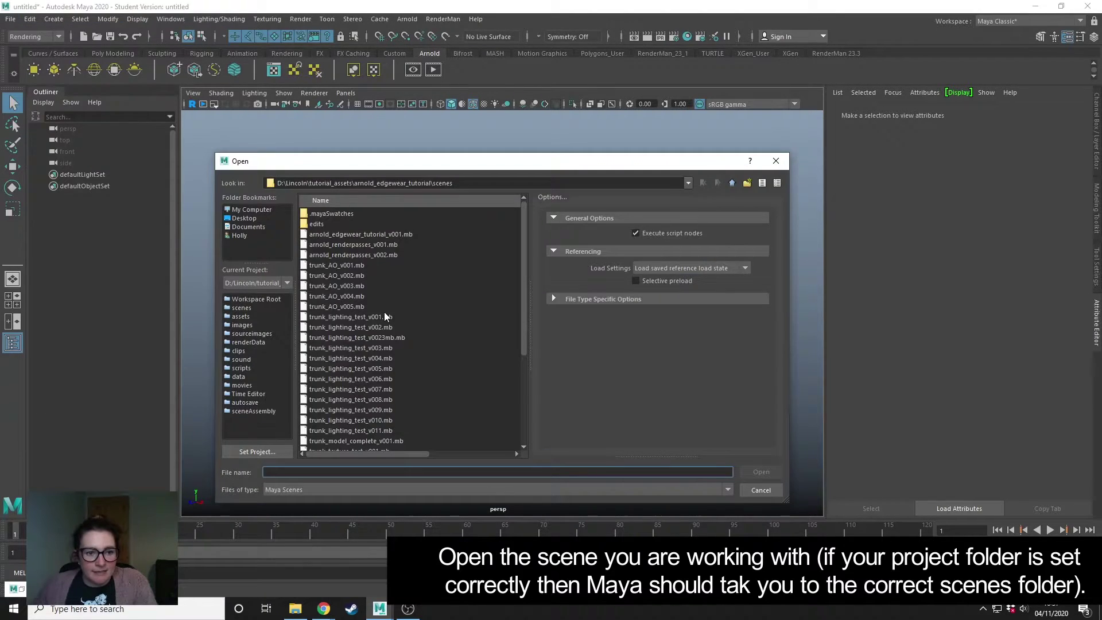
left_click(353, 254)
left_click(761, 472)
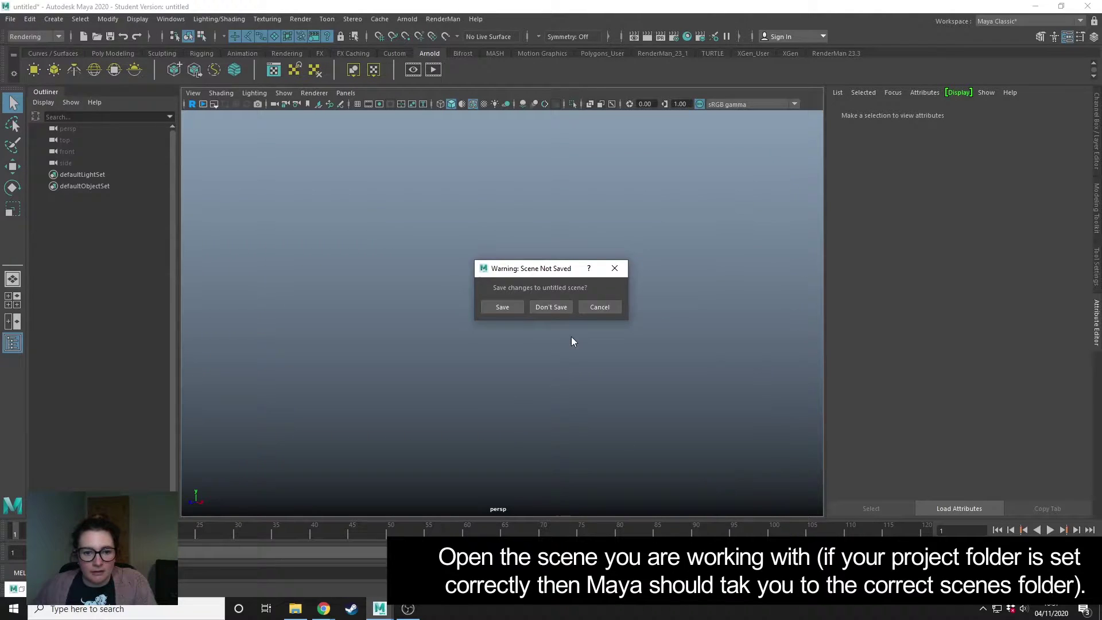
left_click(554, 305)
left_click(531, 314)
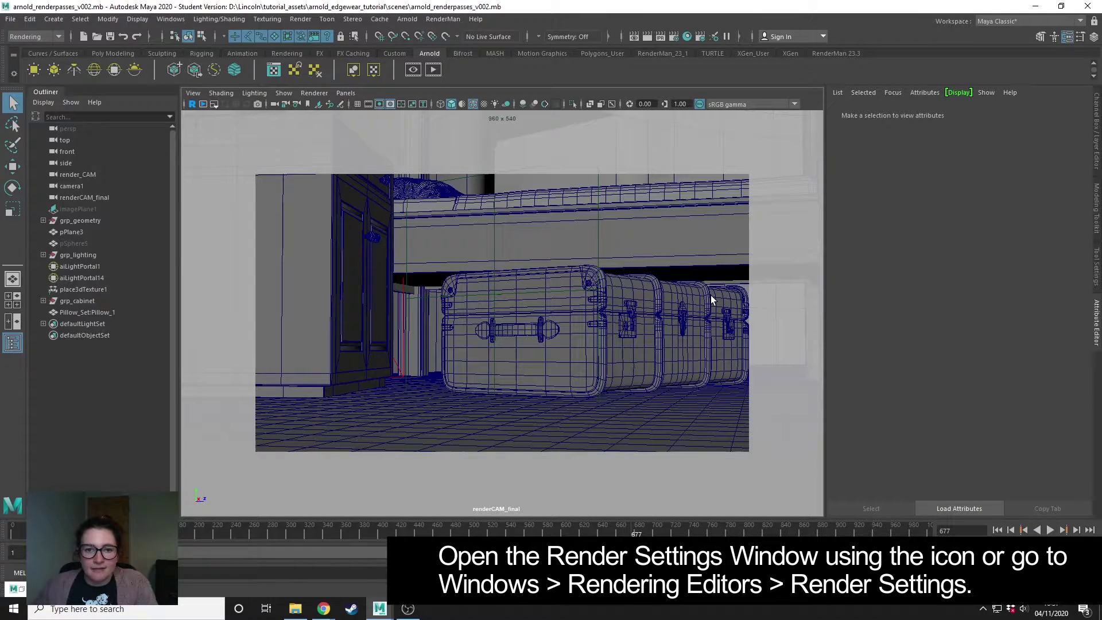
In Render Settings, build the file name prefix <Scene>/<Scene> from the keyword menu.
left_click(675, 39)
left_click_drag(353, 71, 499, 98)
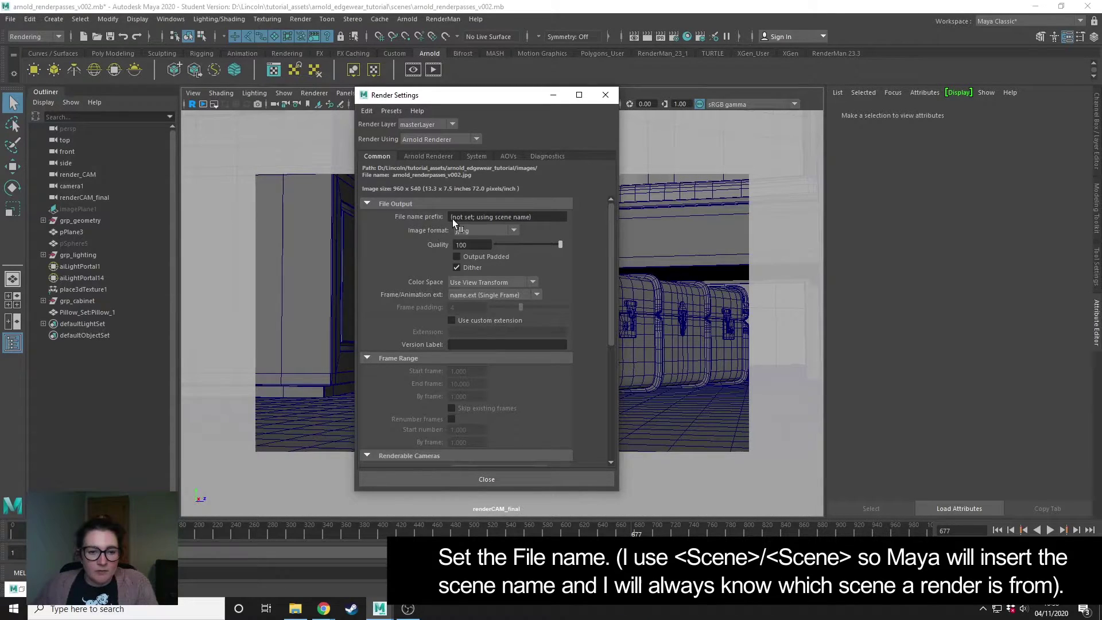
right_click(537, 216)
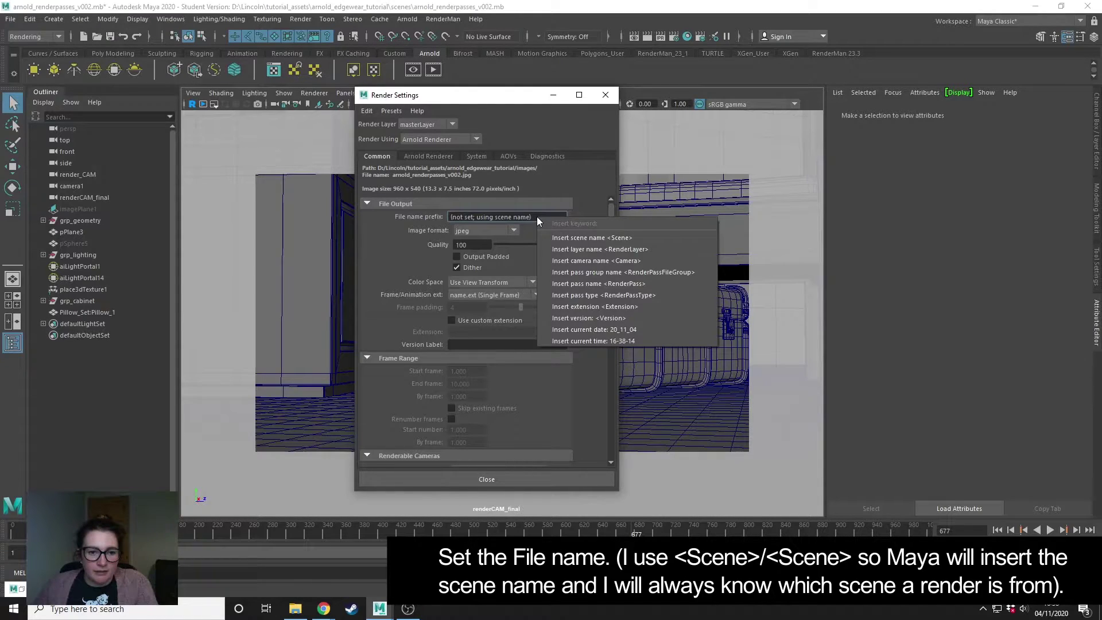
left_click(576, 239)
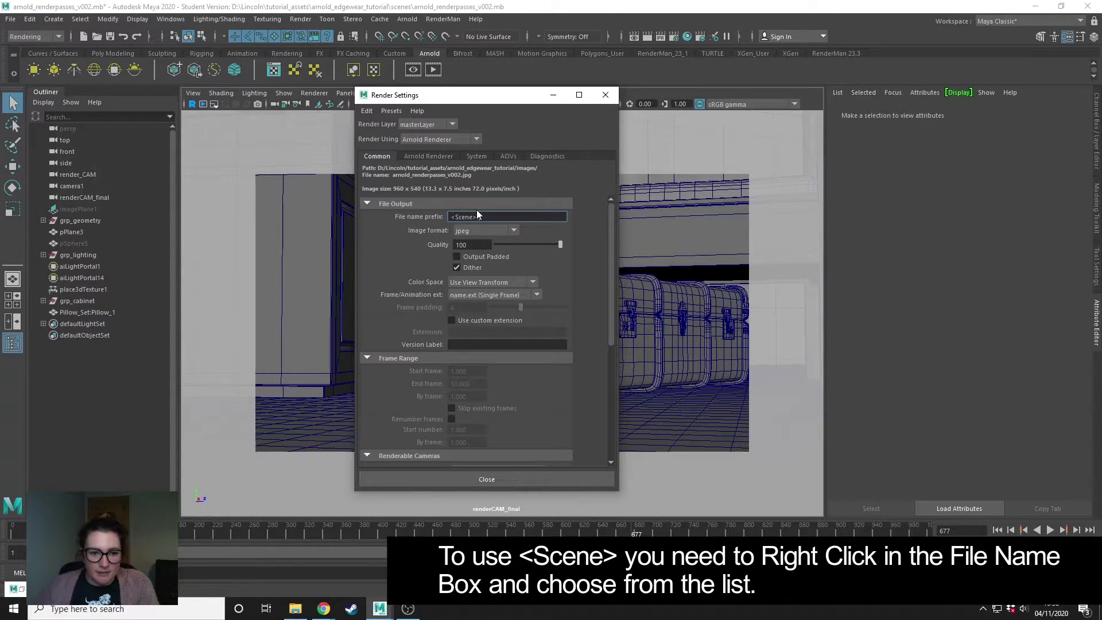
type("/")
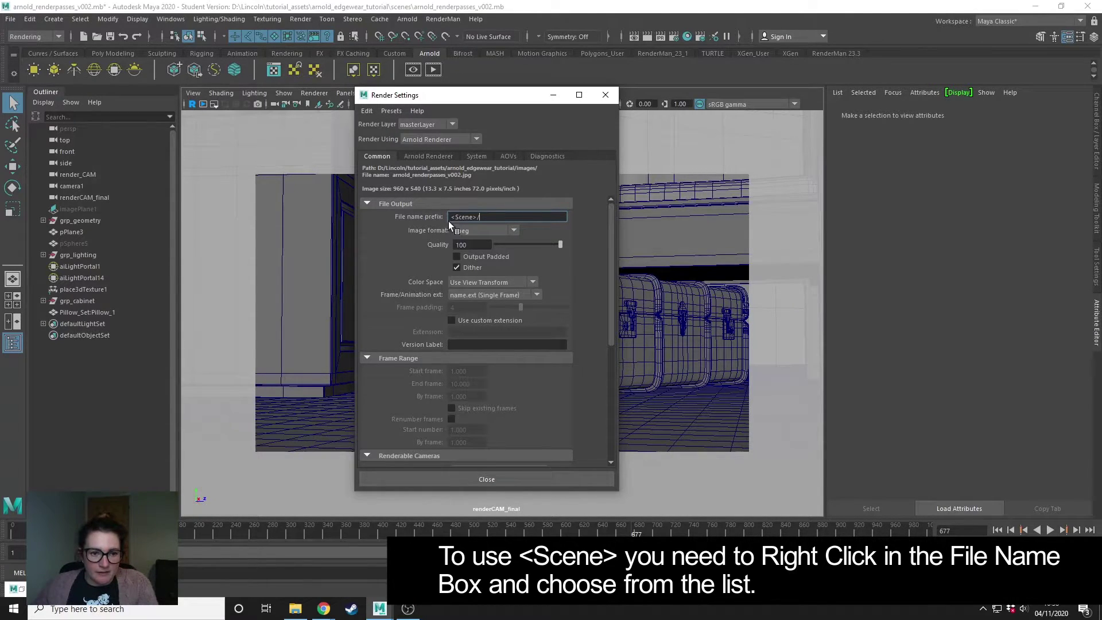
right_click(498, 216)
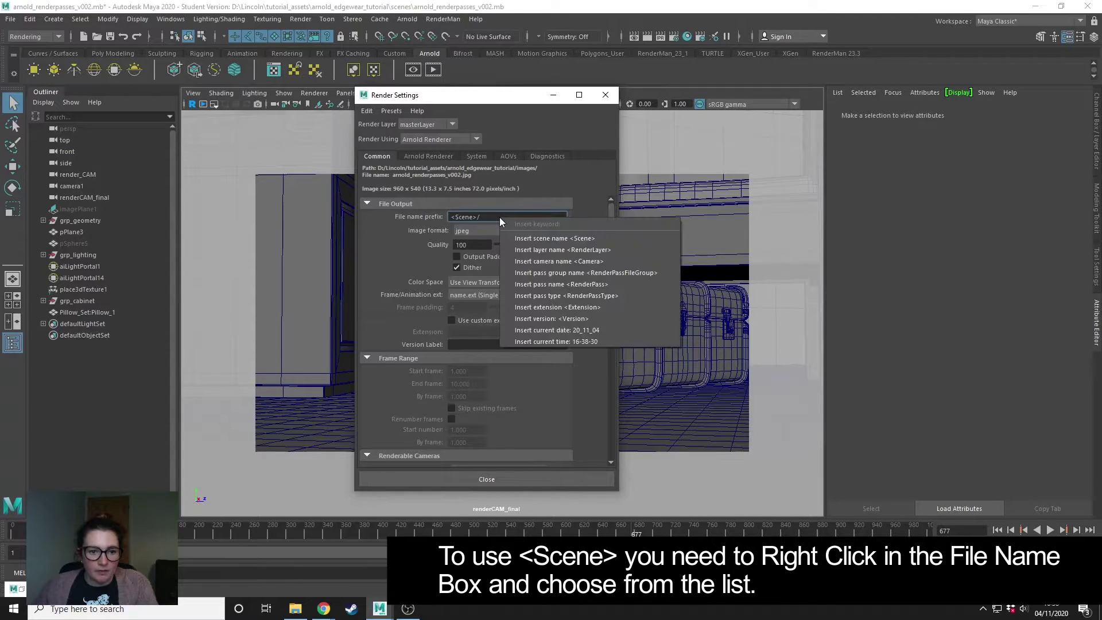
left_click(582, 239)
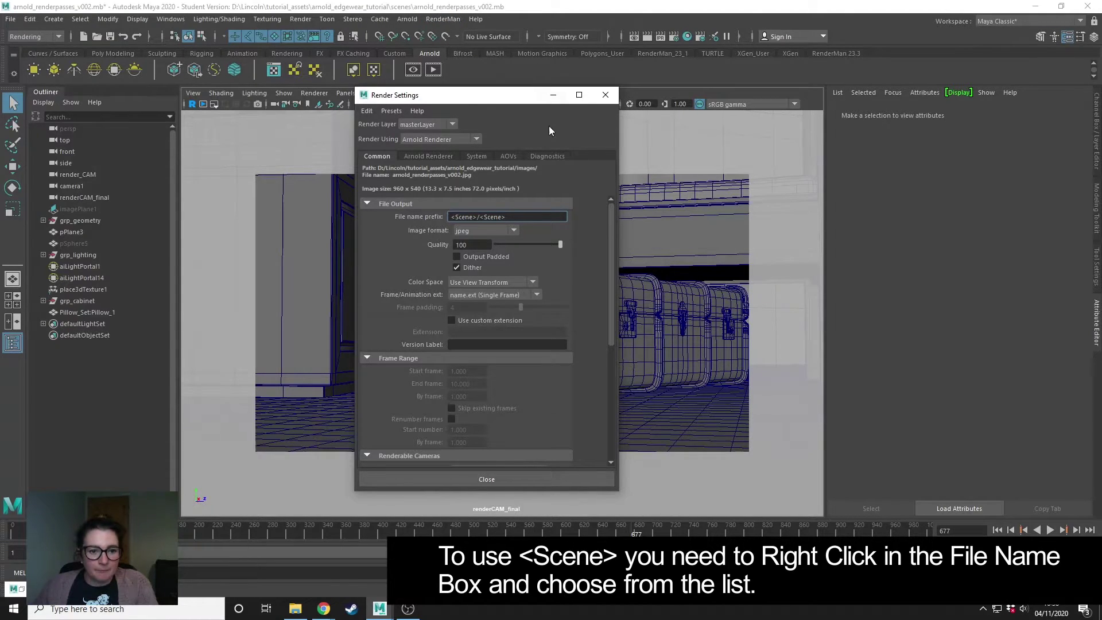
Change the render image format from JPEG to exr.
left_click(512, 230)
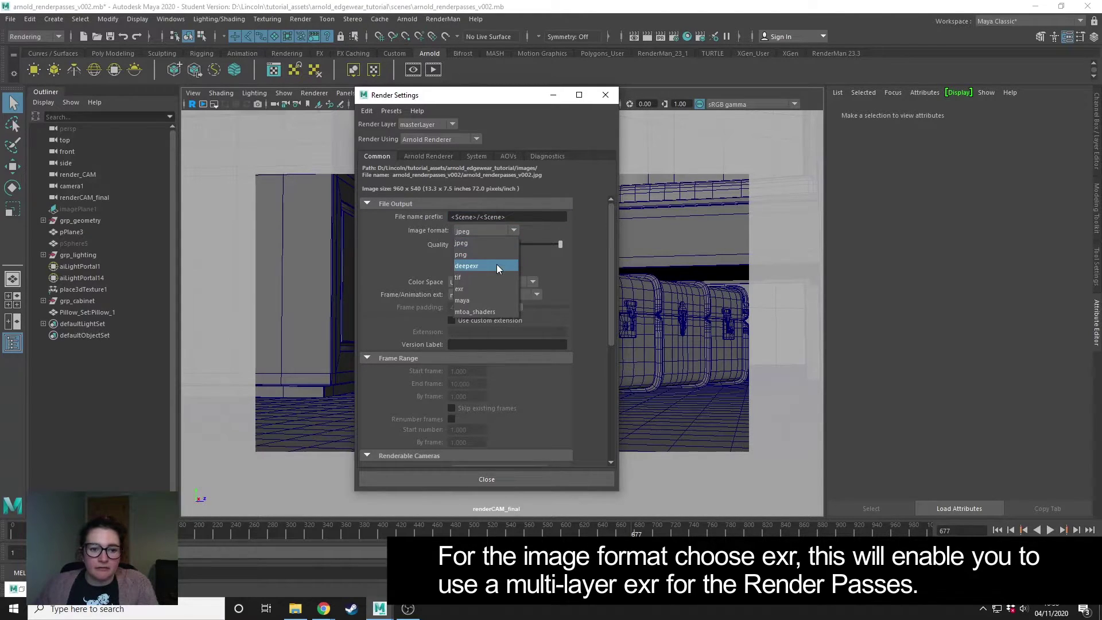
left_click(481, 288)
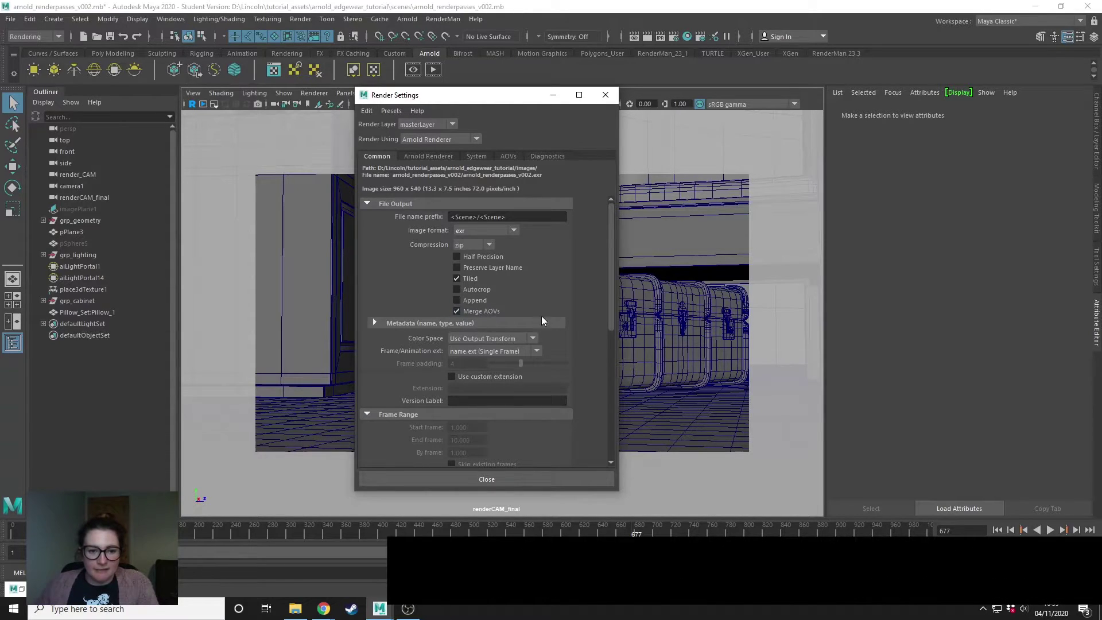
Keep name.ext (Single Frame) naming and set the renderable camera to renderCAM_final.
left_click_drag(609, 233, 607, 288)
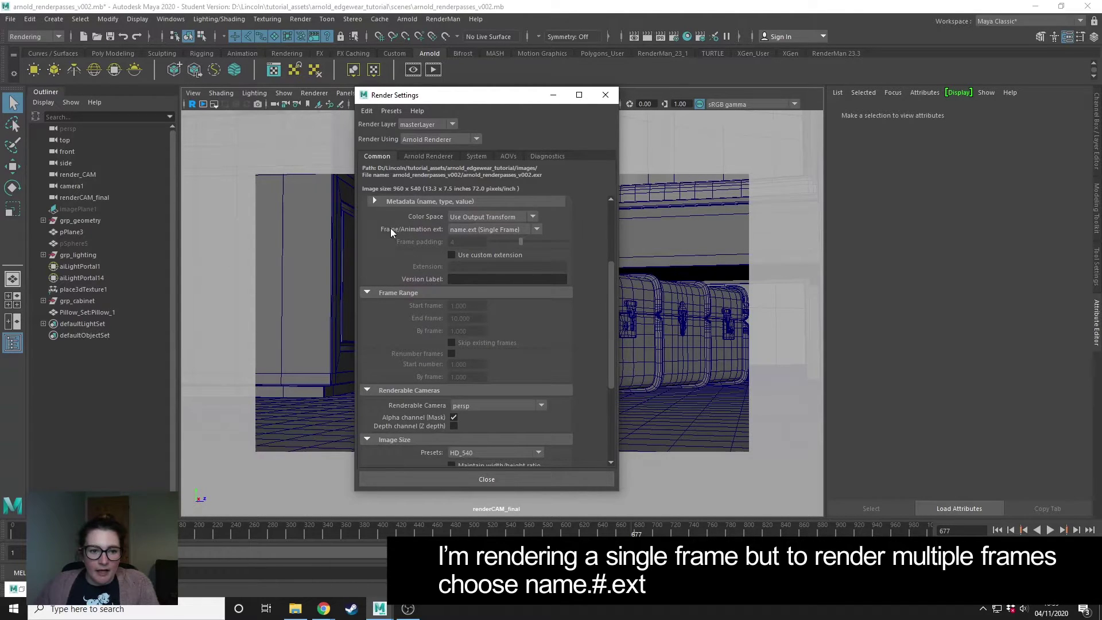
left_click(494, 231)
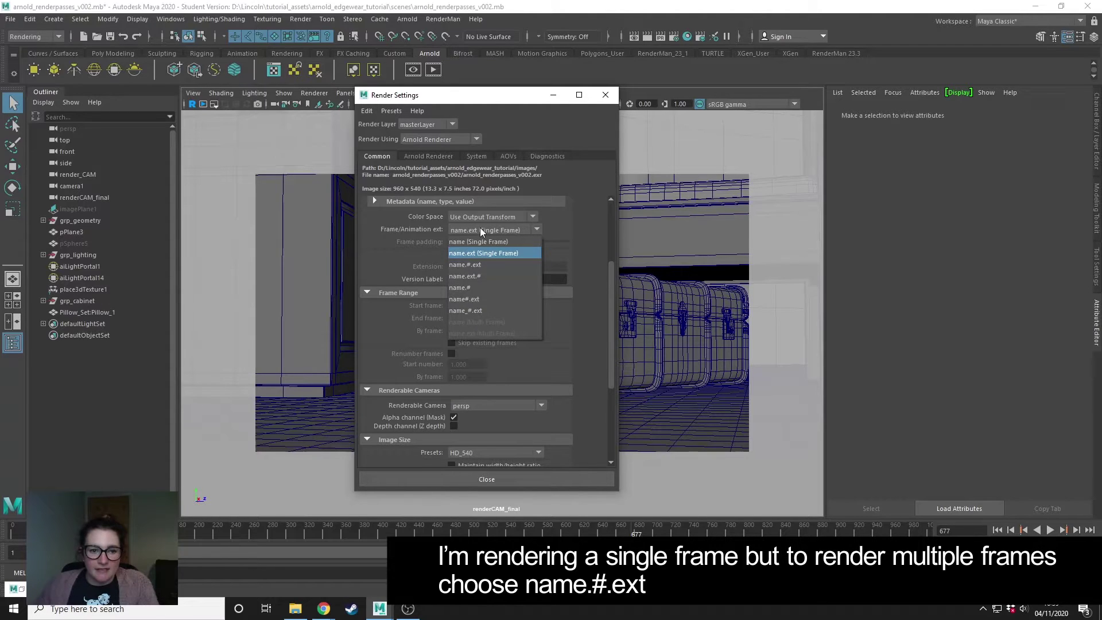
left_click(497, 253)
left_click_drag(611, 273, 605, 285)
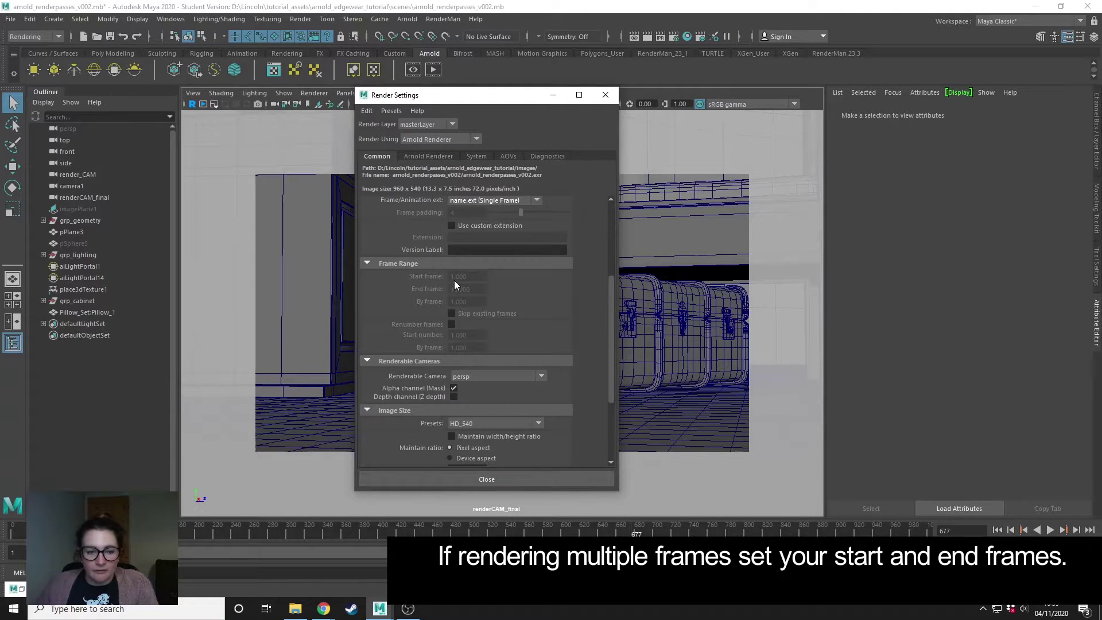
left_click_drag(610, 278, 613, 326)
left_click(505, 278)
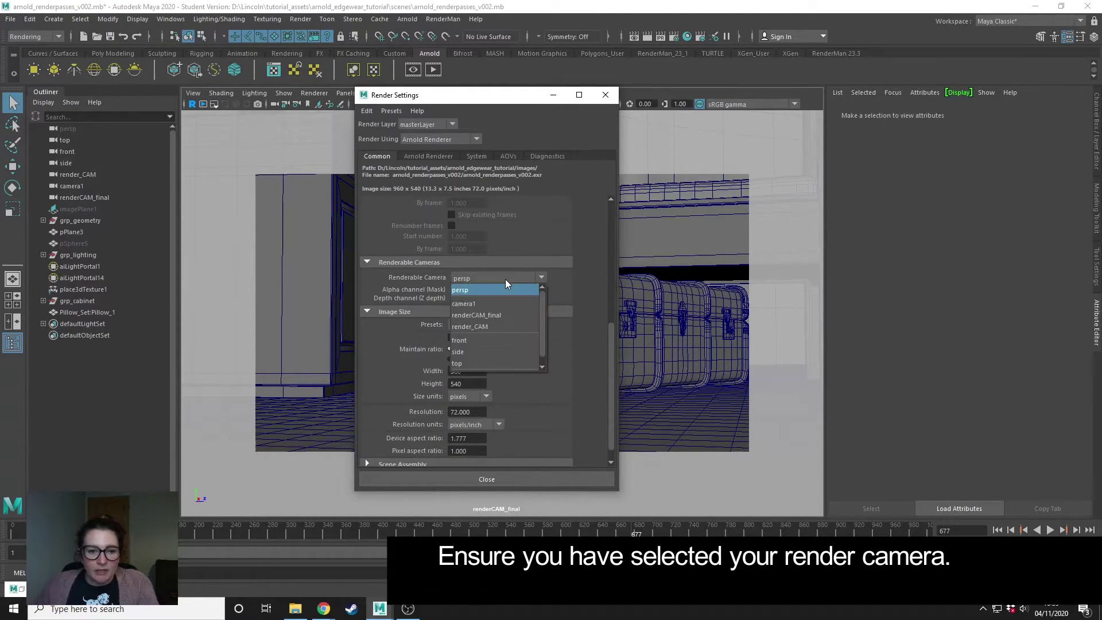
left_click(505, 313)
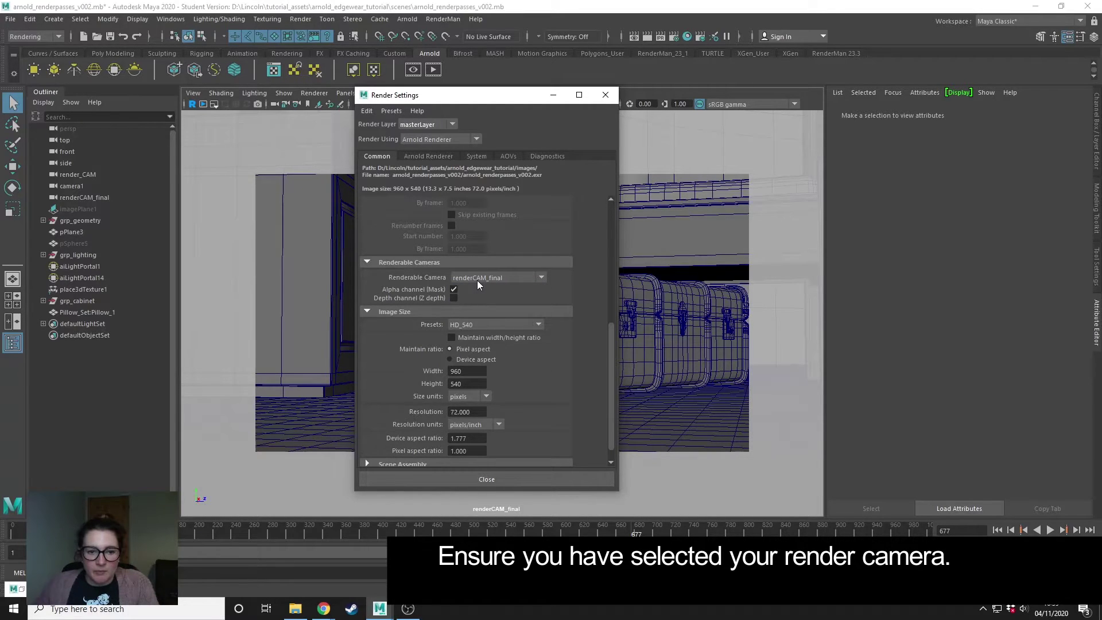
Pick the HD_720 image size preset for 1280 x 720 output.
scroll(611, 328, "down", 1)
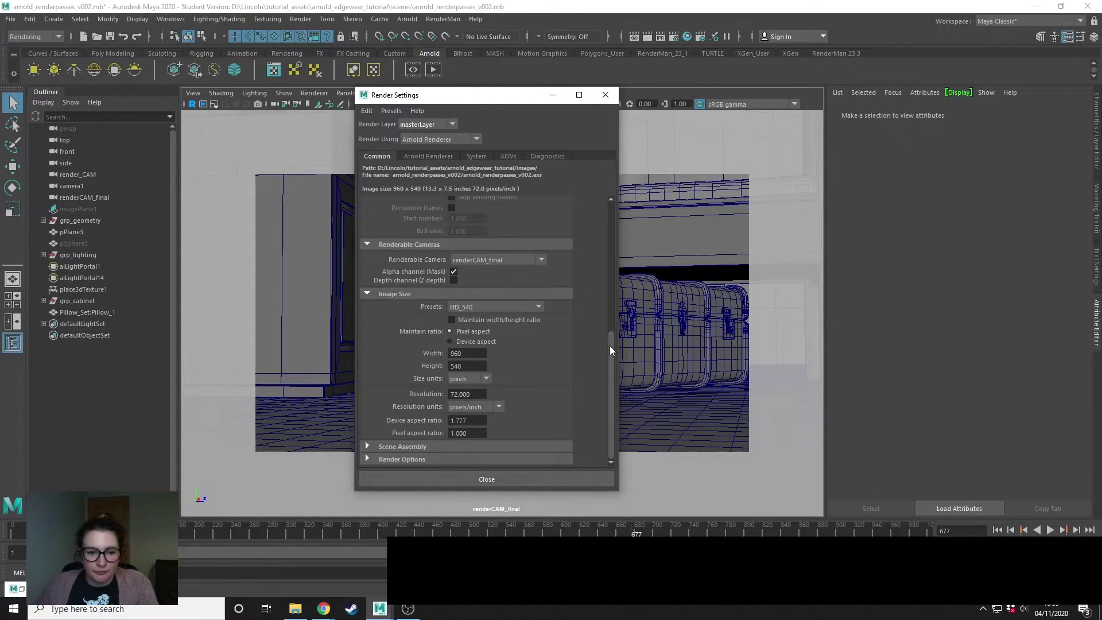
left_click(511, 308)
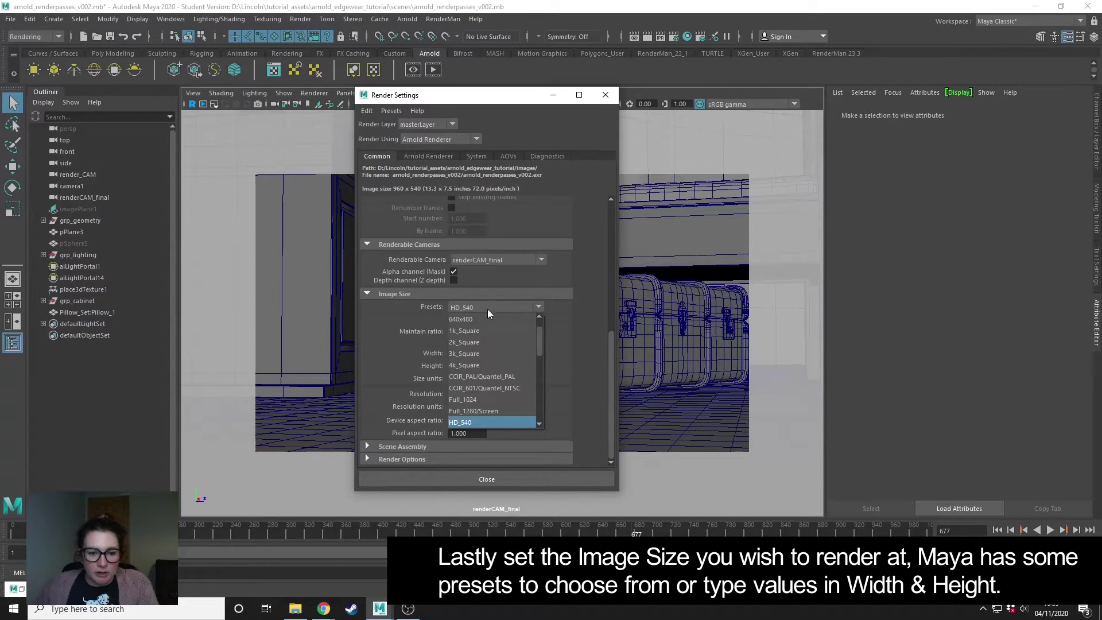
scroll(501, 411, "down", 1)
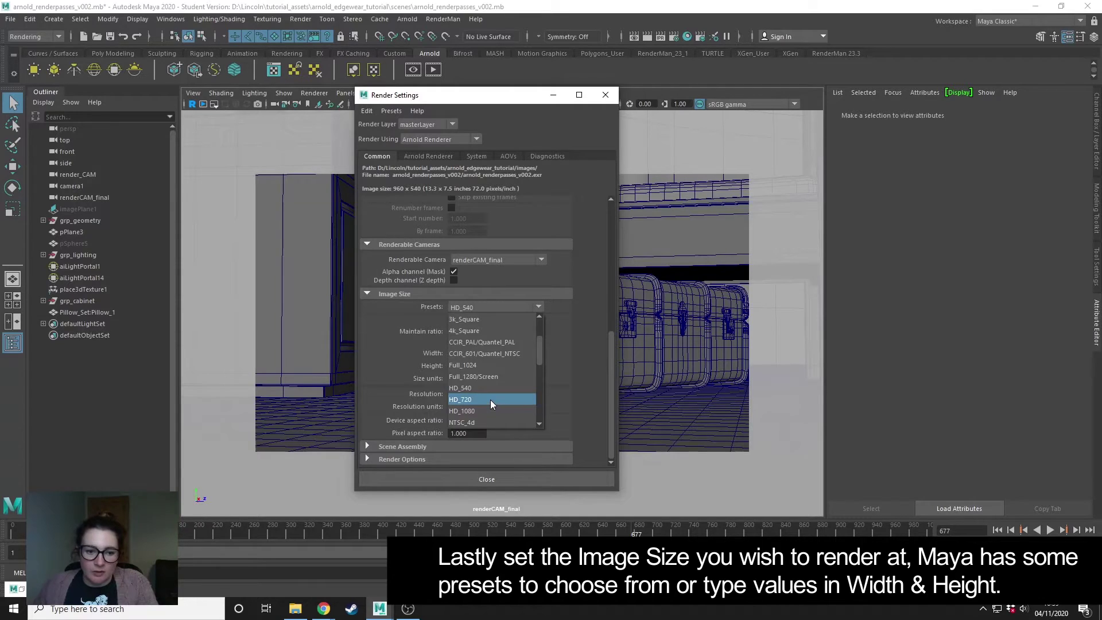
left_click(490, 400)
scroll(488, 406, "up", 5)
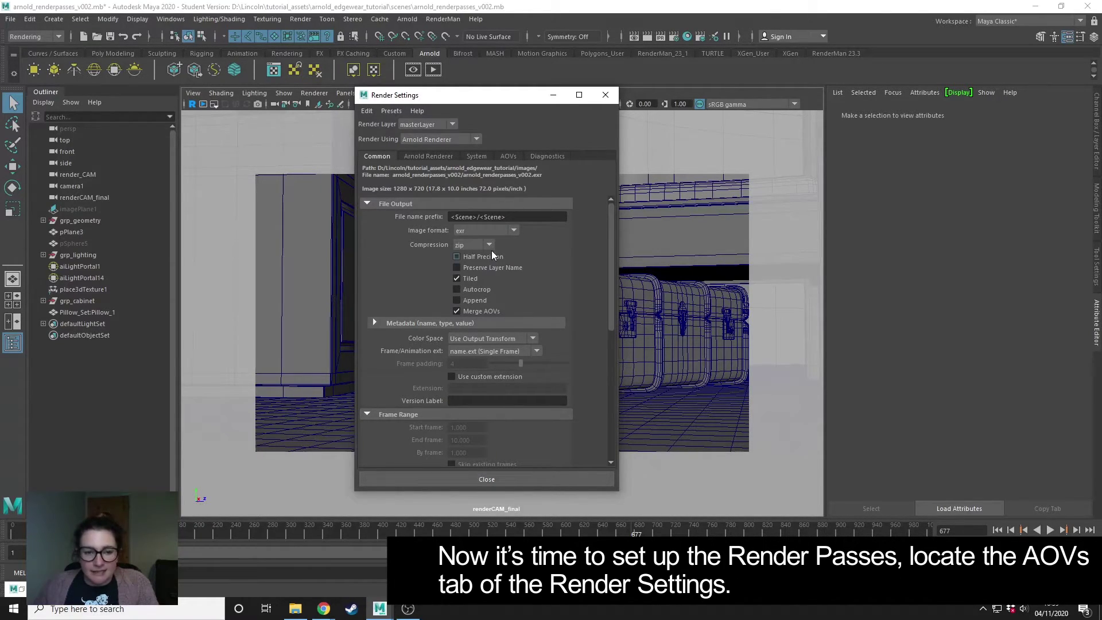
Switch Render Settings to the AOVs tab and browse the Available AOVs list.
left_click(512, 156)
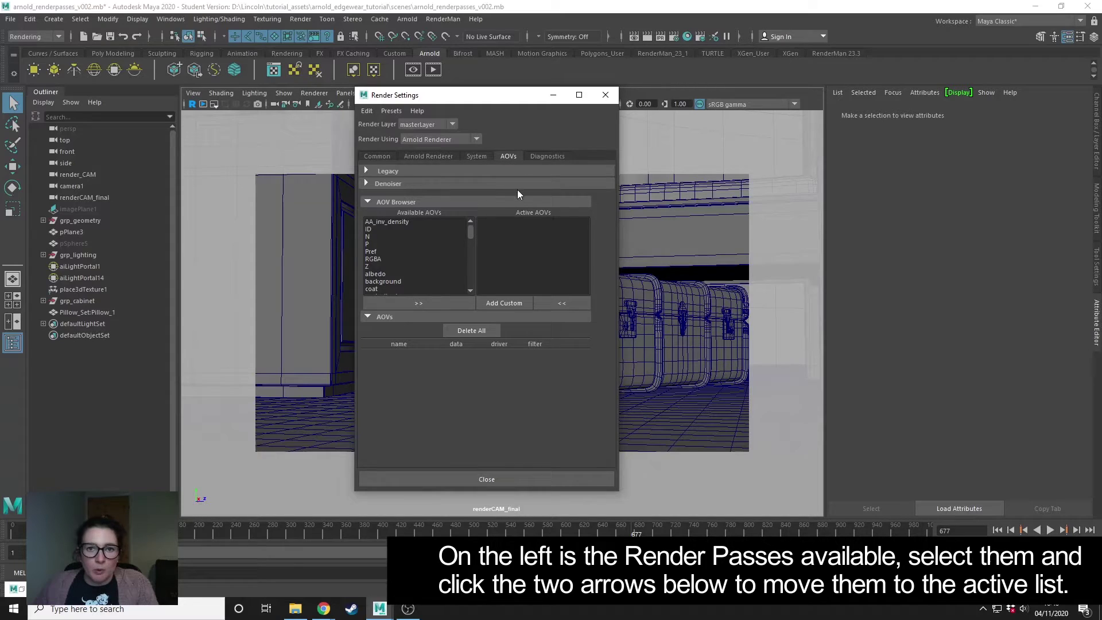
mouse_move(470, 234)
left_mouse_down()
mouse_move(473, 280)
mouse_move(470, 225)
left_mouse_up()
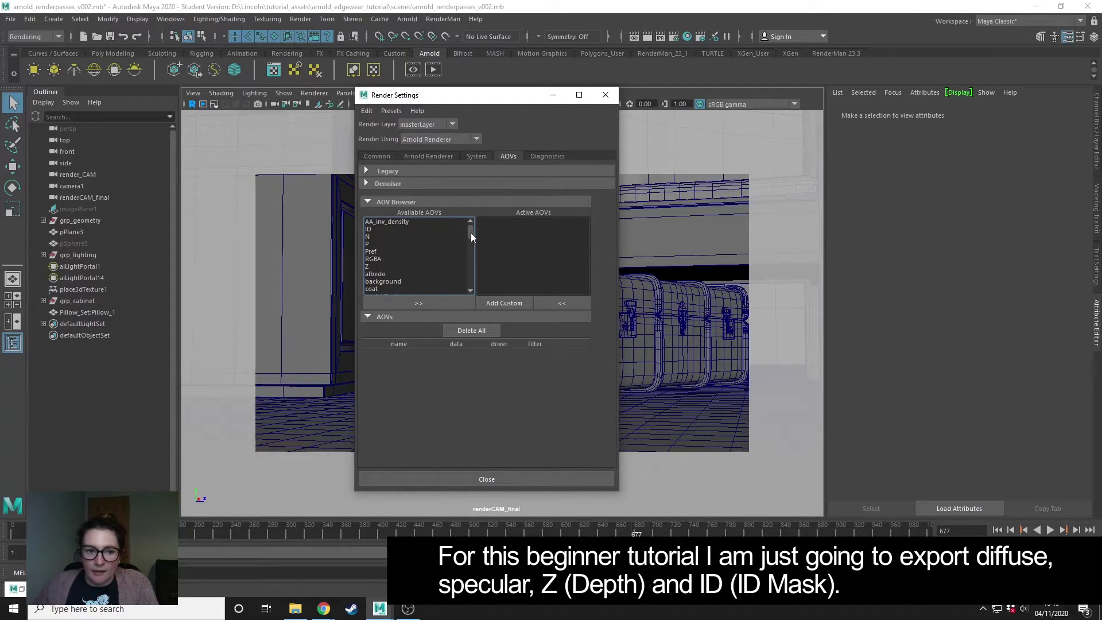
Move diffuse, specular, Z and ID from Available AOVs into Active AOVs.
mouse_move(471, 233)
left_mouse_down()
mouse_move(468, 252)
mouse_move(469, 229)
left_mouse_up()
left_click(374, 251)
left_click(419, 302)
left_click(378, 274)
left_click(418, 303)
left_click(393, 244)
left_click(422, 302)
left_click(398, 228)
left_click(419, 300)
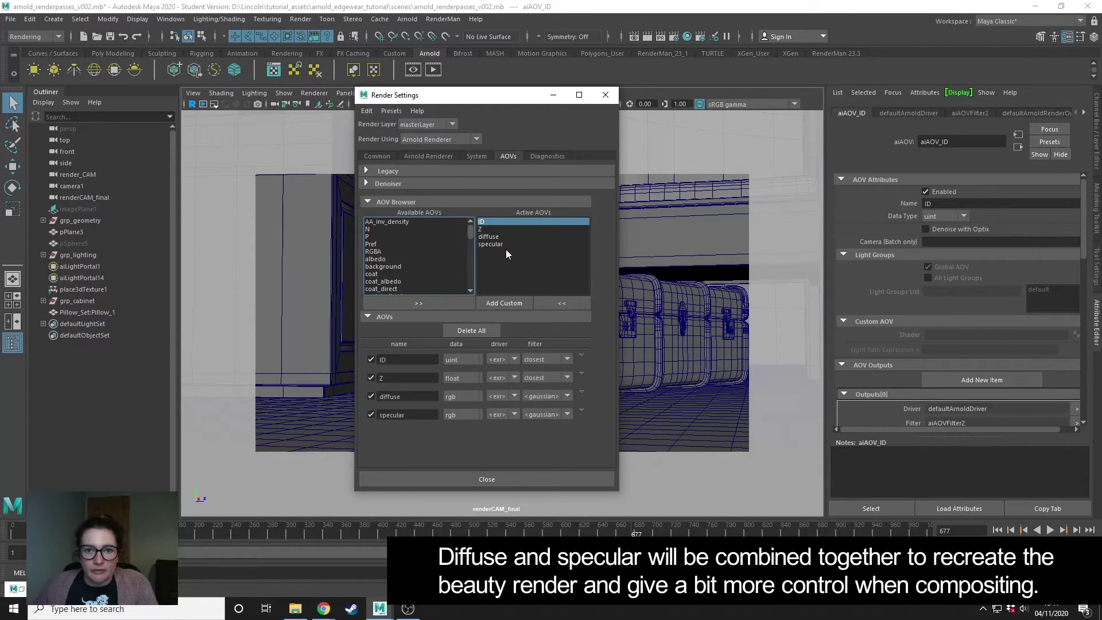
scroll(470, 232, "down", 1)
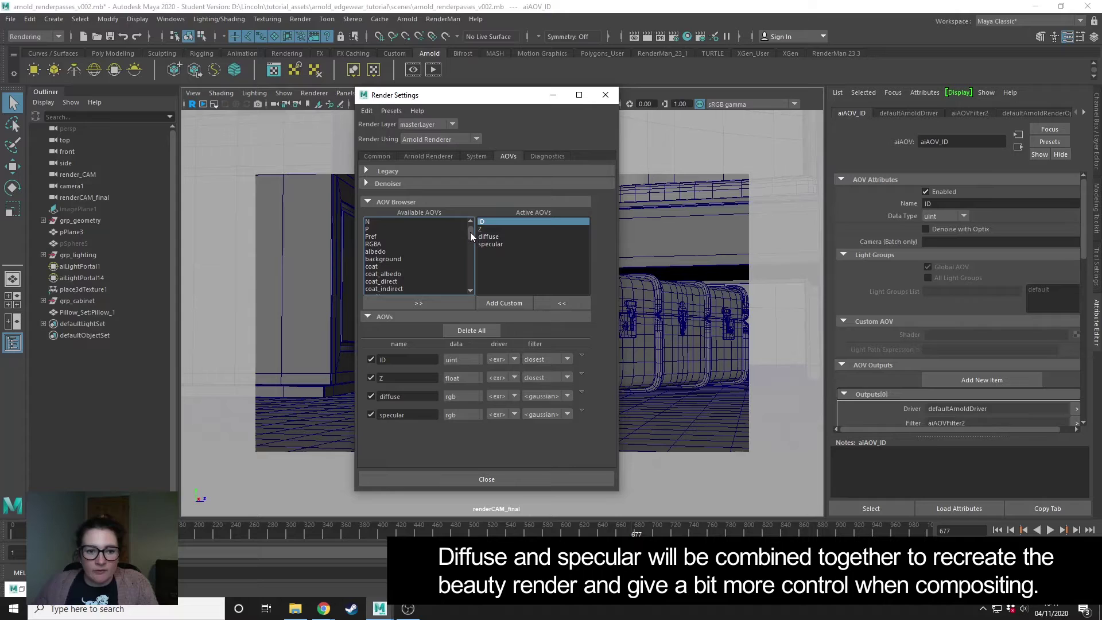
scroll(470, 232, "down", 6)
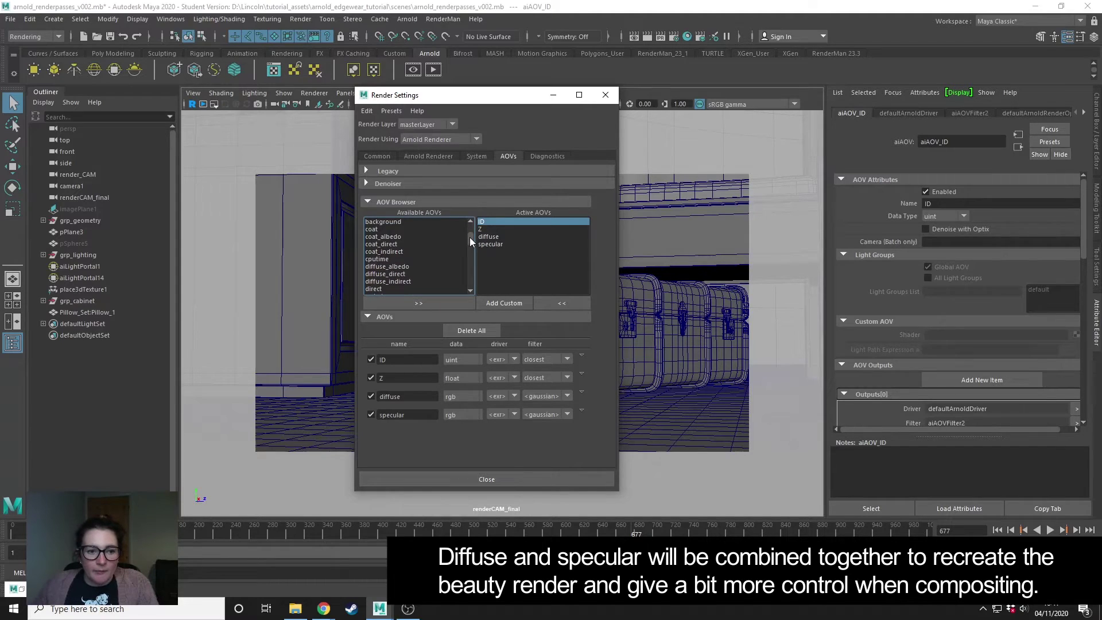
scroll(471, 243, "down", 2)
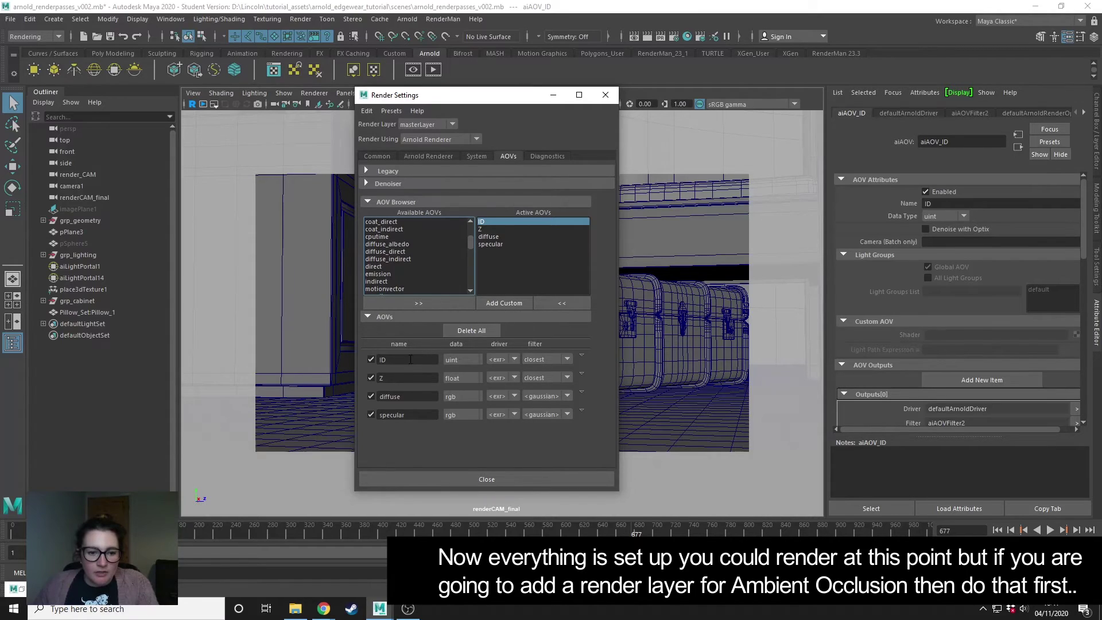
Return Render Settings to the Common tab and bring up the Render menu.
left_click(379, 156)
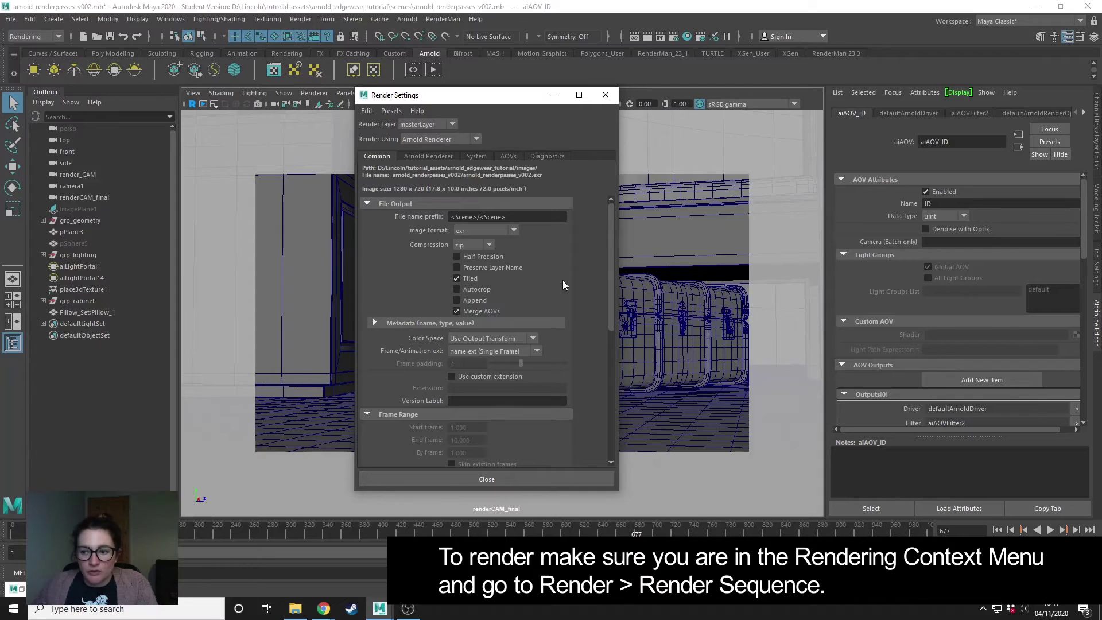
left_click(300, 19)
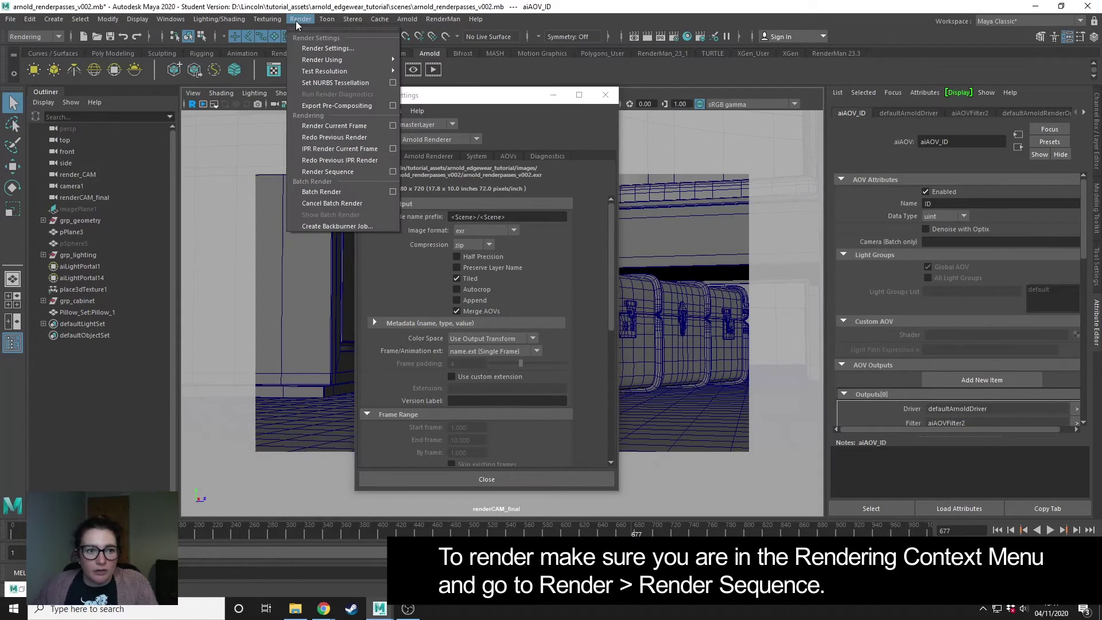